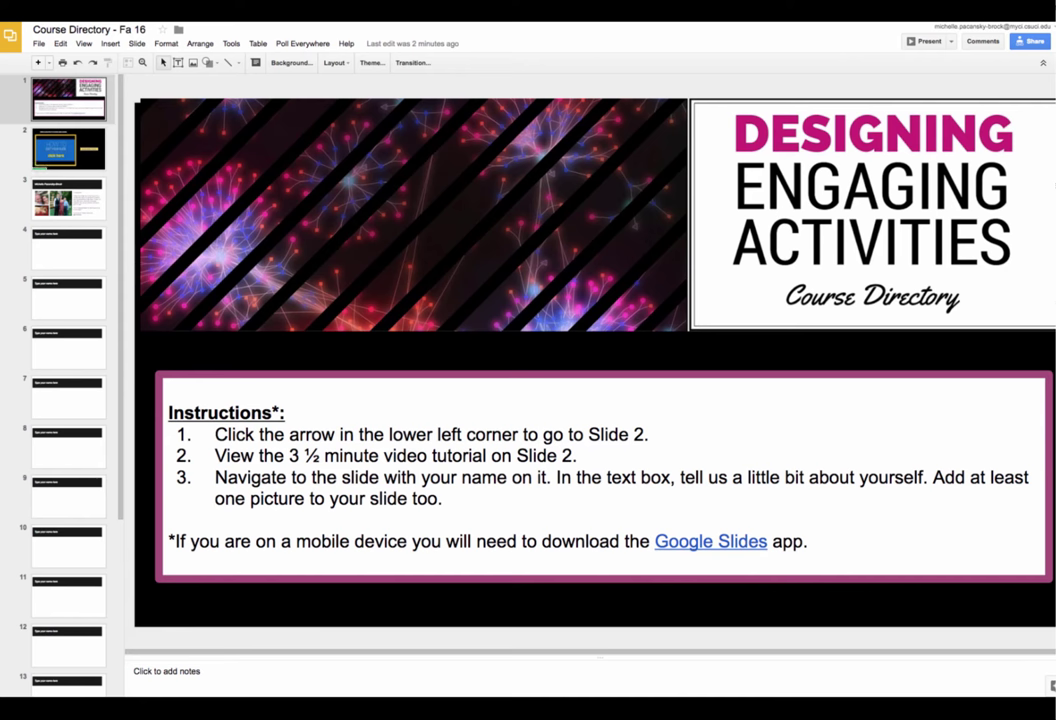
Replace the name placeholder in slide 4's black banner with "Your Name".
{"action": "left_click", "coordinate": [68, 99]}
{"action": "key", "text": "Down"}
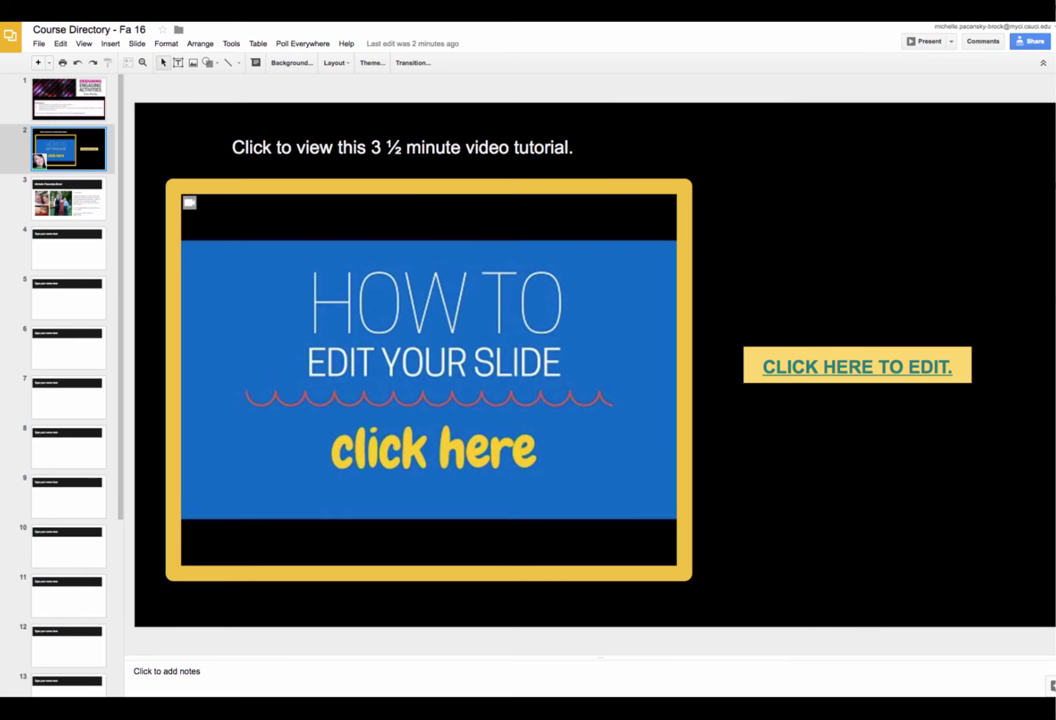
{"action": "key", "text": "Down"}
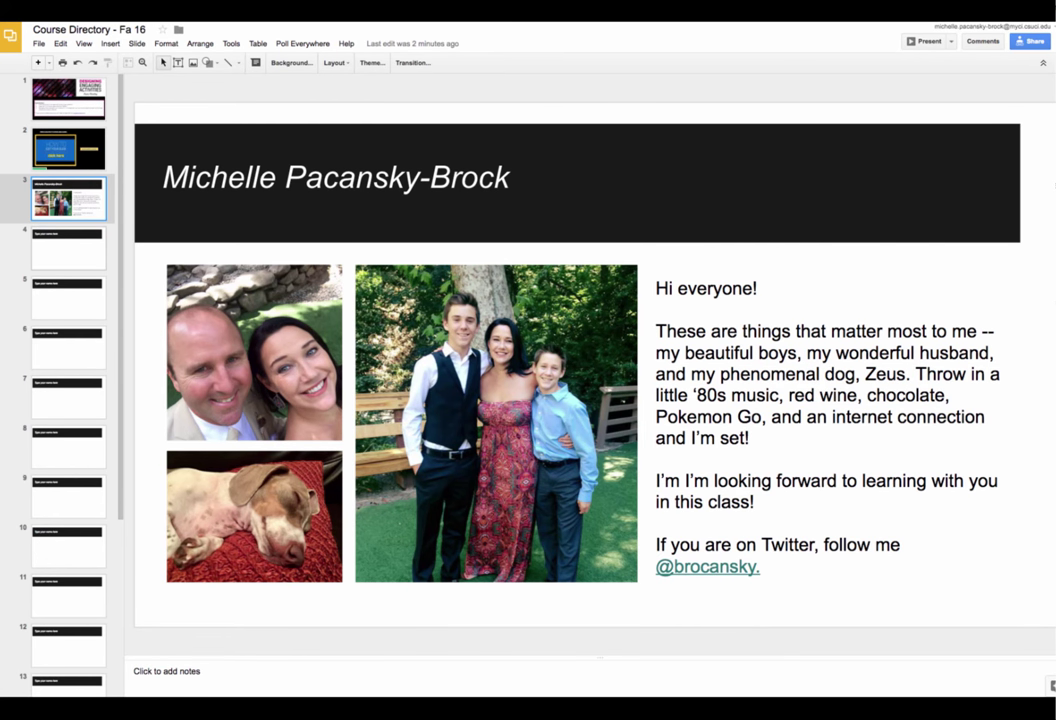
{"action": "key", "text": "Down"}
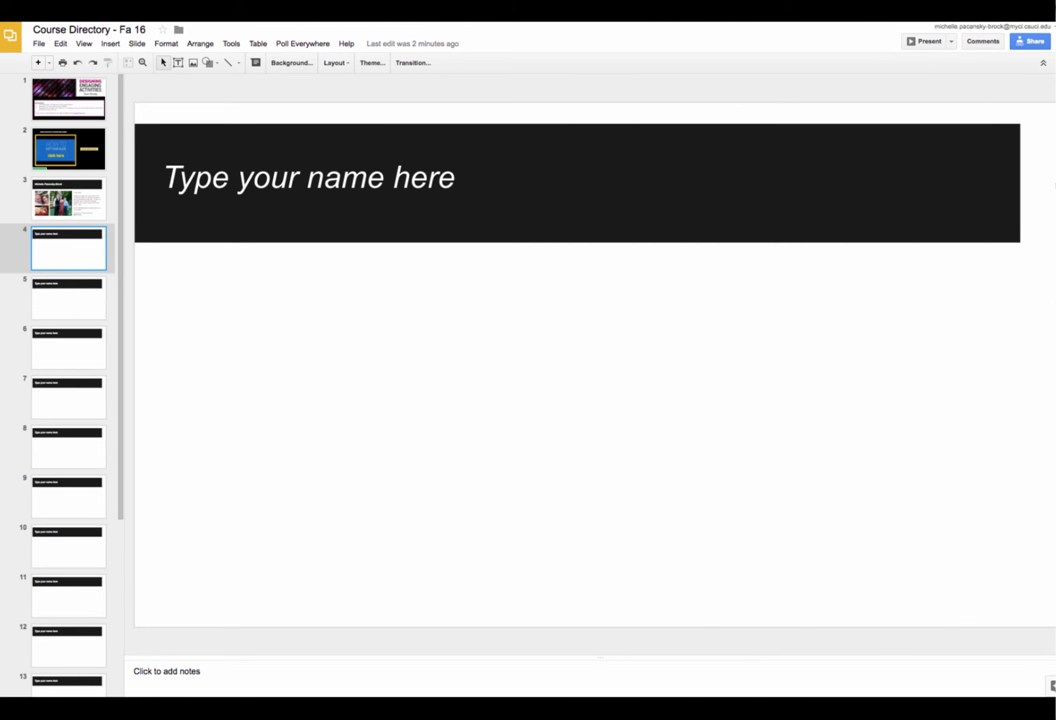
{"action": "left_click", "coordinate": [271, 178]}
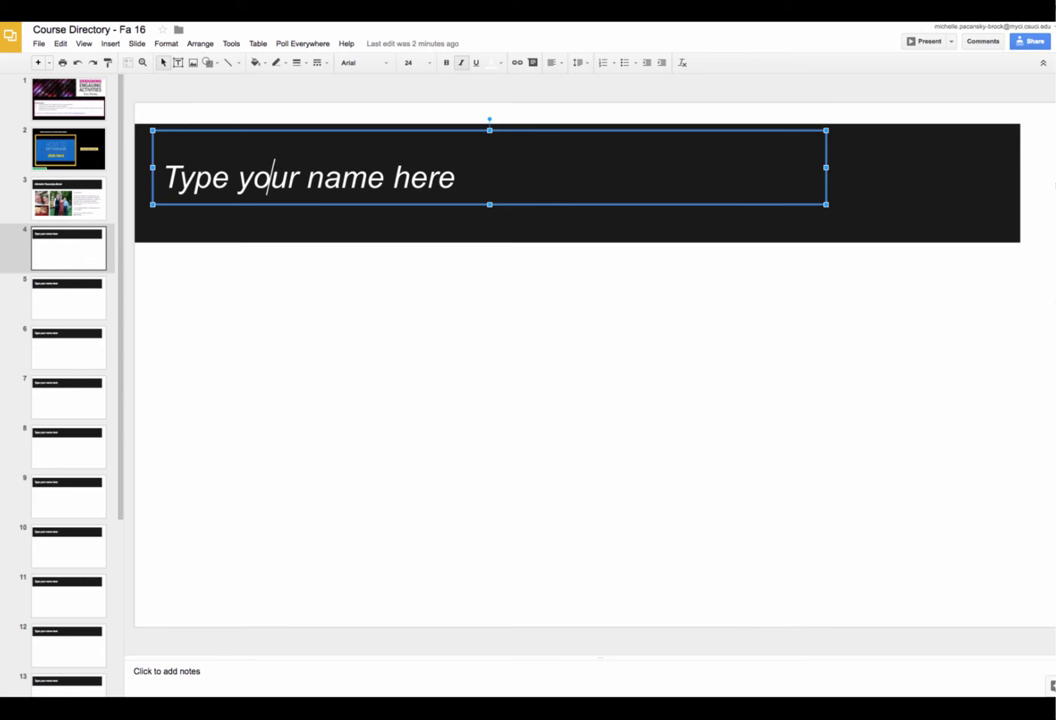
{"action": "left_click", "coordinate": [457, 178]}
{"action": "left_click_drag", "start_coordinate": [455, 177], "coordinate": [178, 177]}
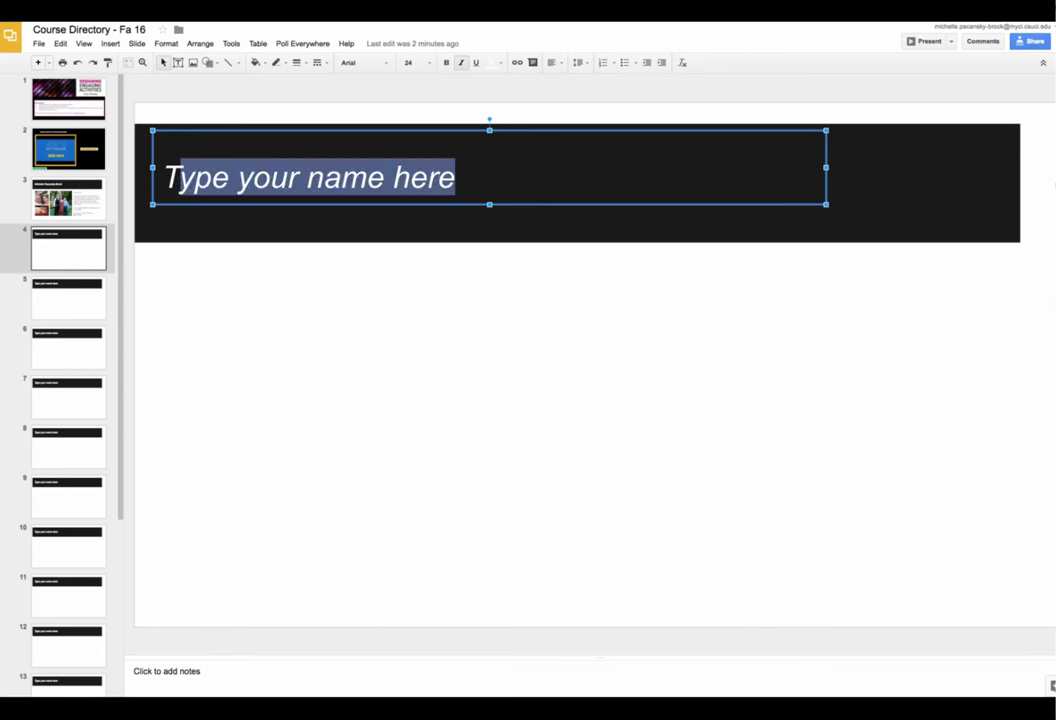
{"action": "key", "text": "BackSpace"}
{"action": "key", "text": "BackSpace"}
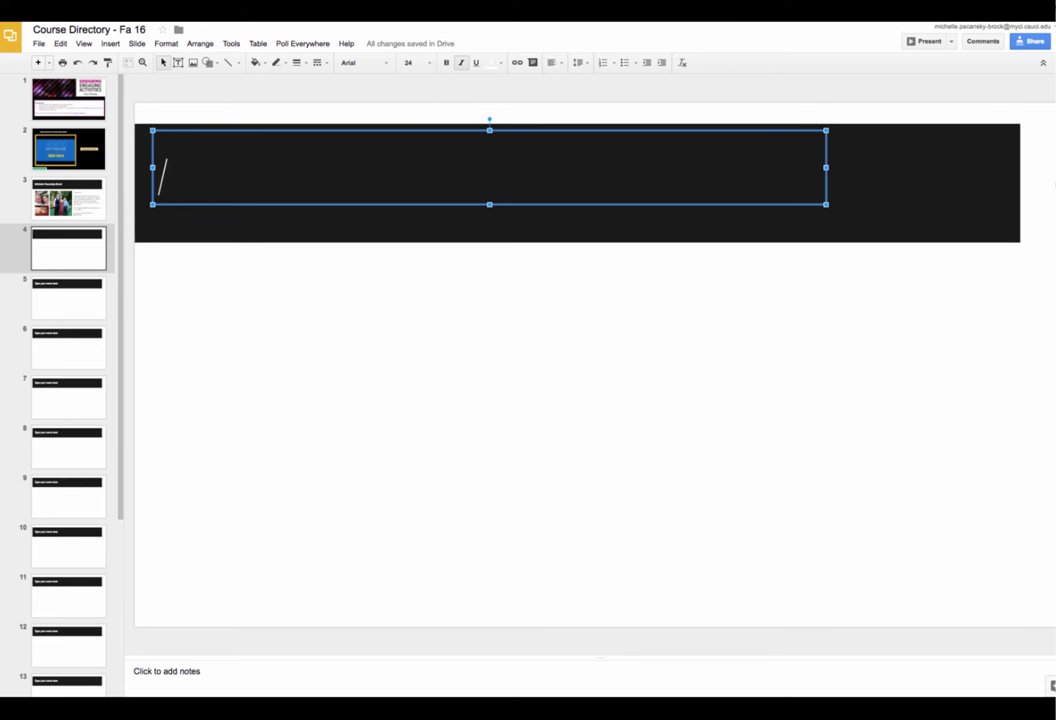
{"action": "type", "text": "You"}
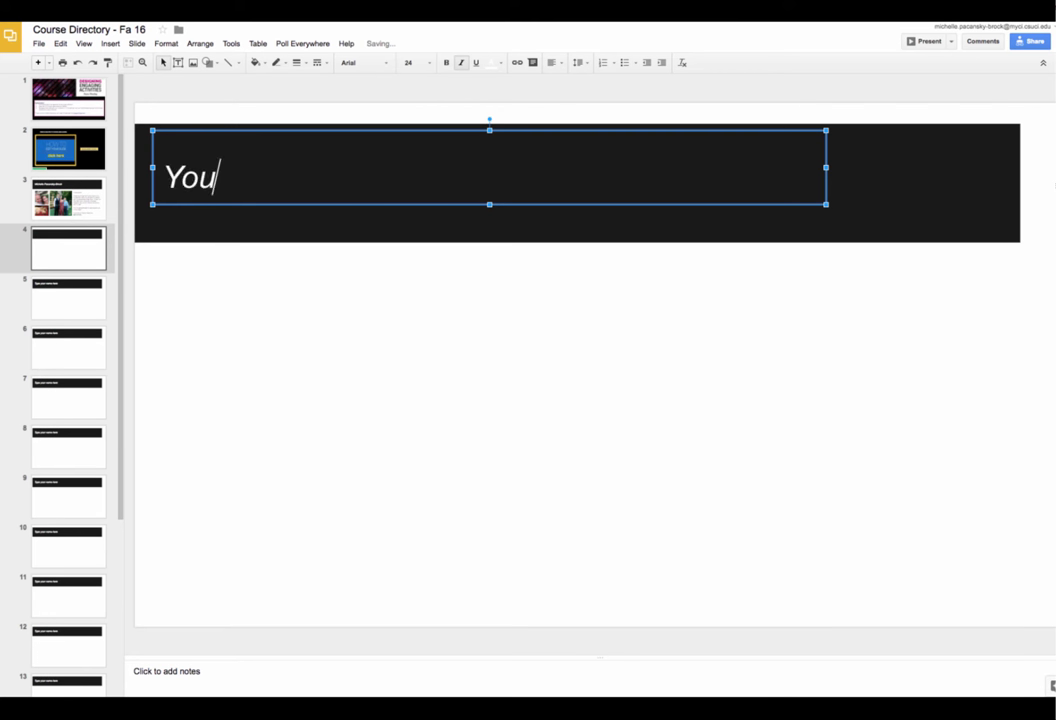
{"action": "type", "text": "r Name"}
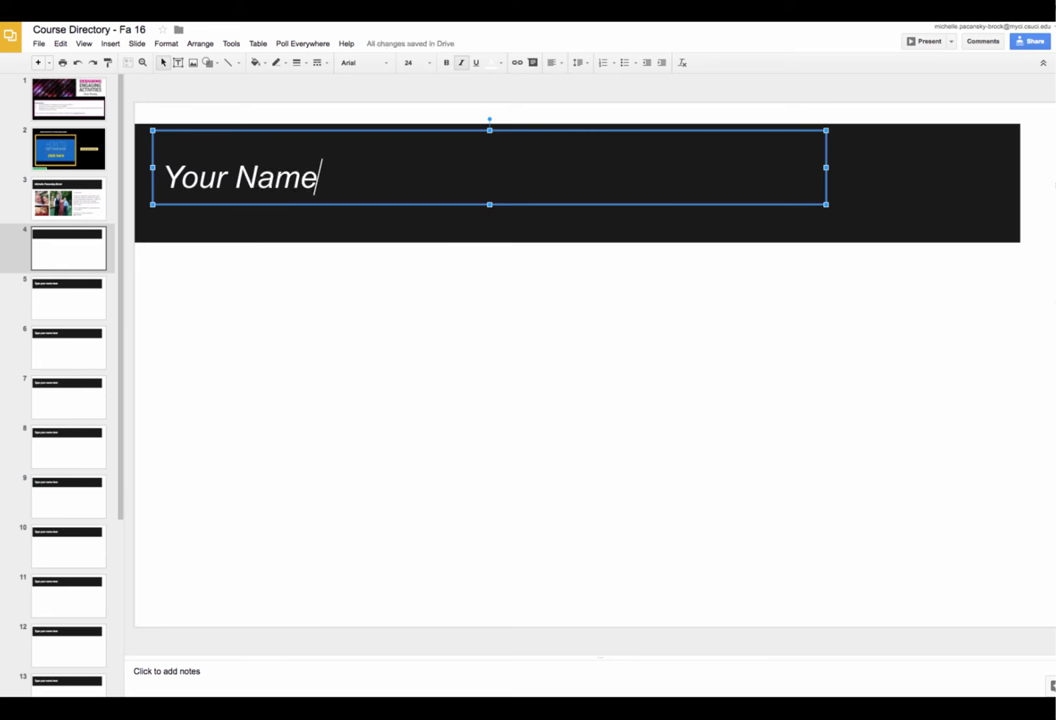
{"action": "left_click", "coordinate": [1055, 185]}
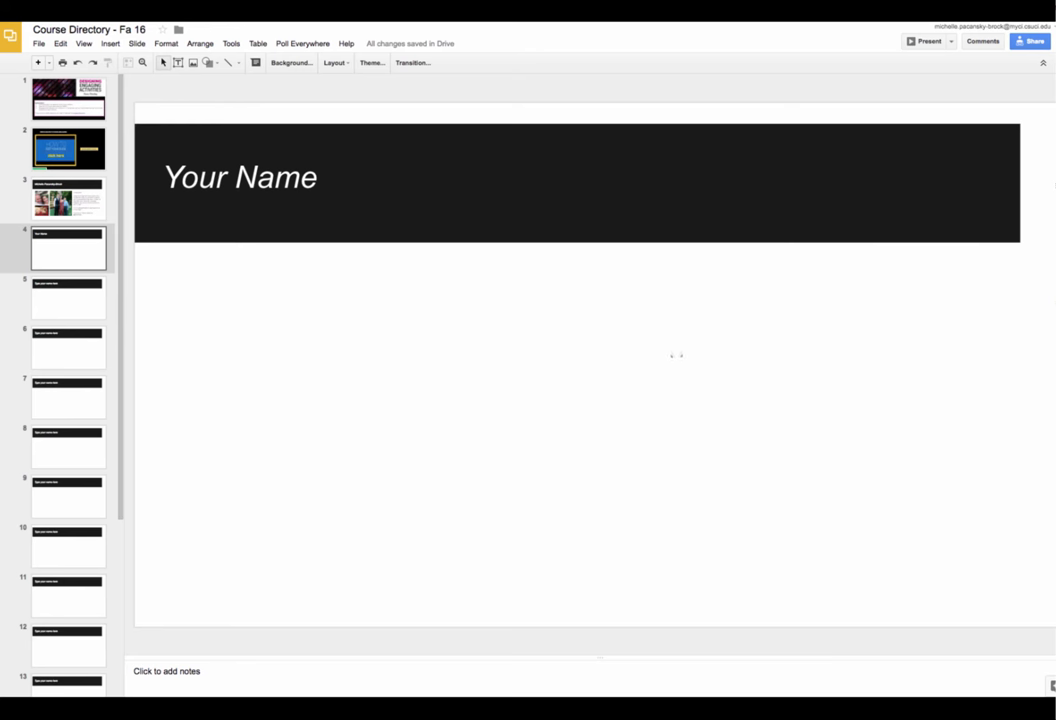
Enter "Tell us about yourself." in the empty body text box below the banner on slide 4.
{"action": "left_click", "coordinate": [676, 355]}
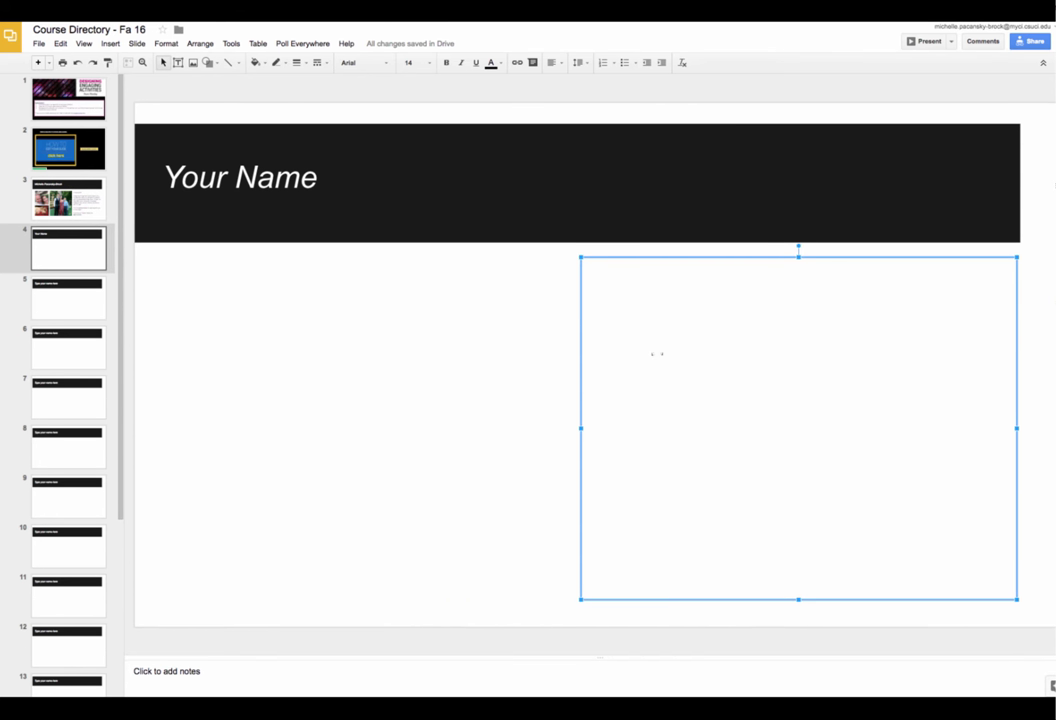
{"action": "double_click", "coordinate": [694, 345]}
{"action": "type", "text": "Tell us"}
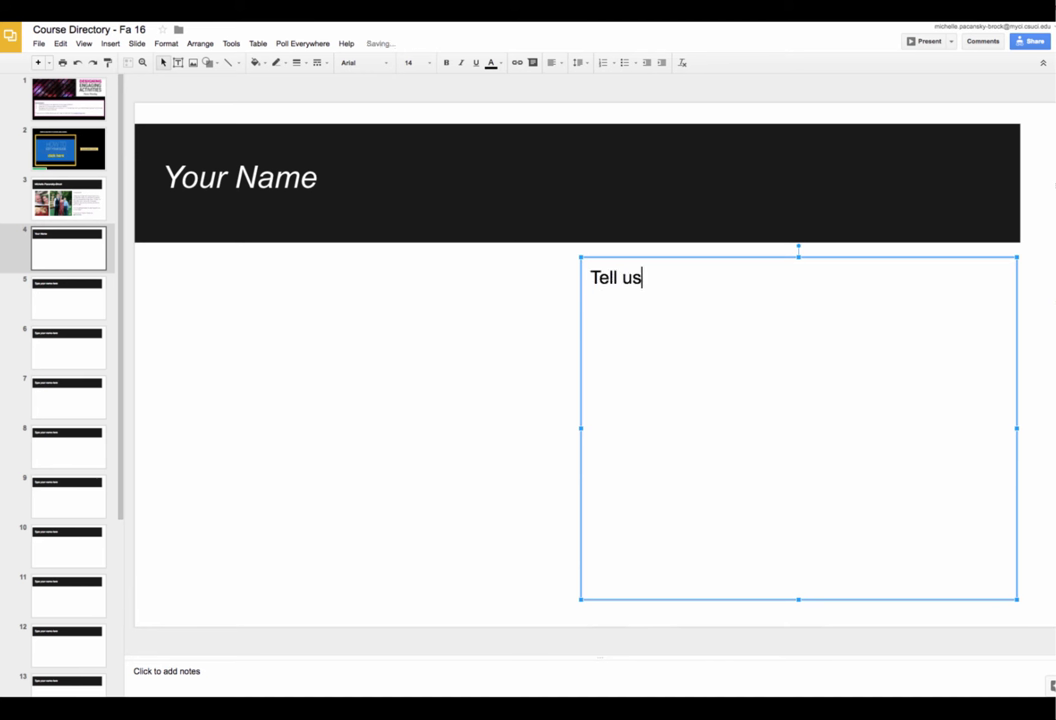
{"action": "type", "text": " about yourself."}
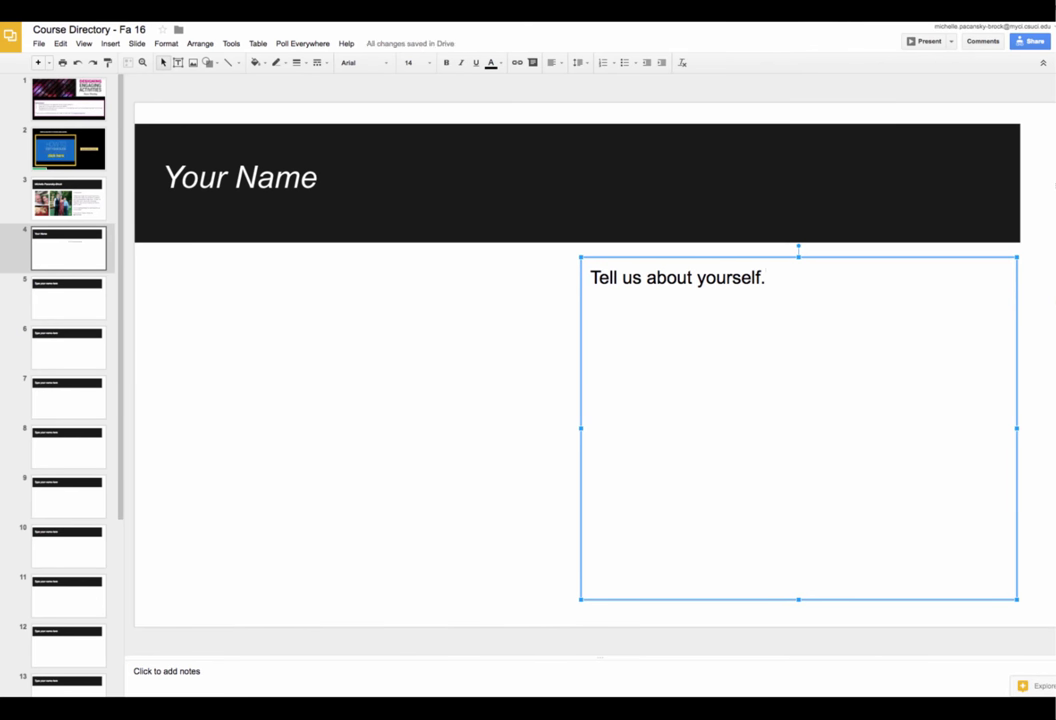
{"action": "double_click", "coordinate": [742, 278]}
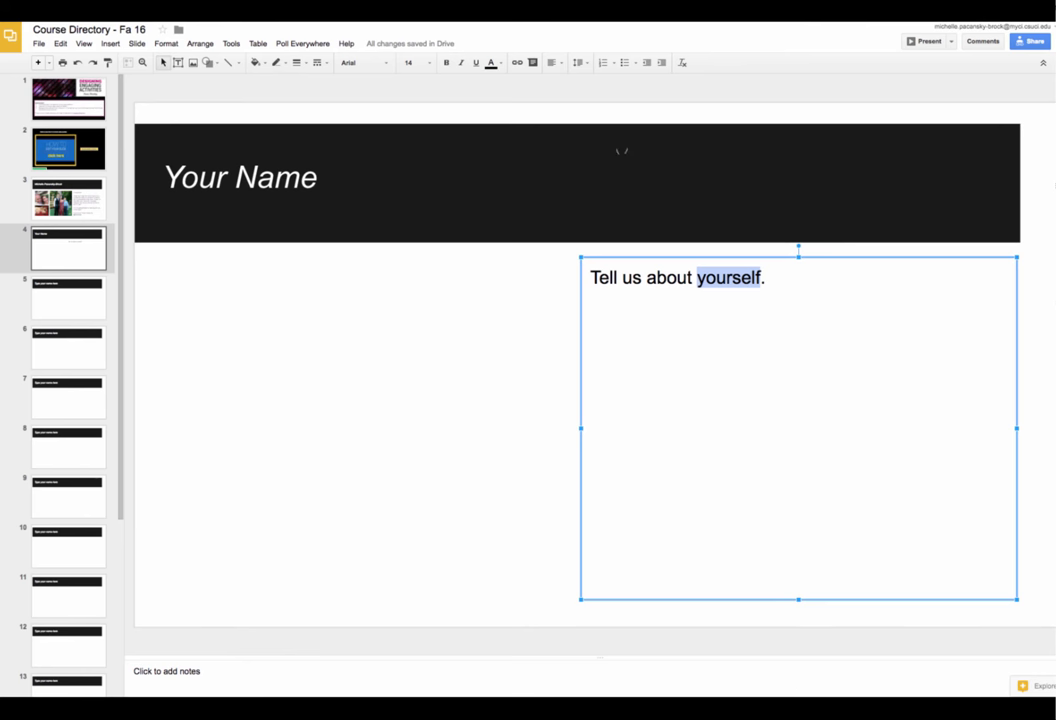
{"action": "left_click", "coordinate": [517, 62]}
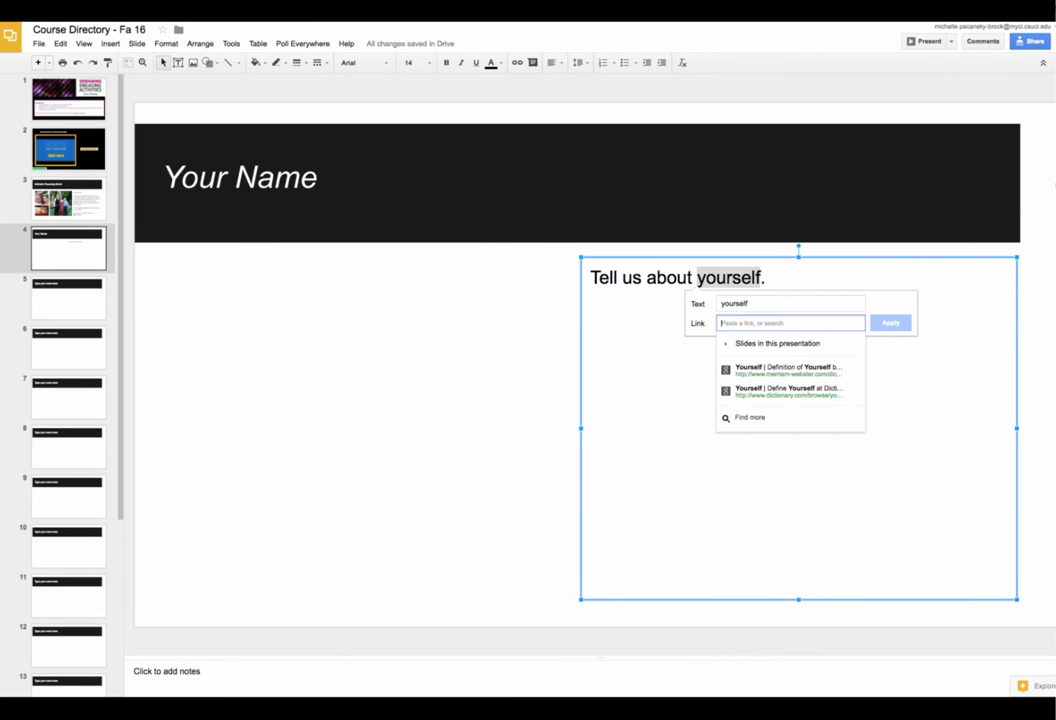
{"action": "left_click", "coordinate": [766, 279]}
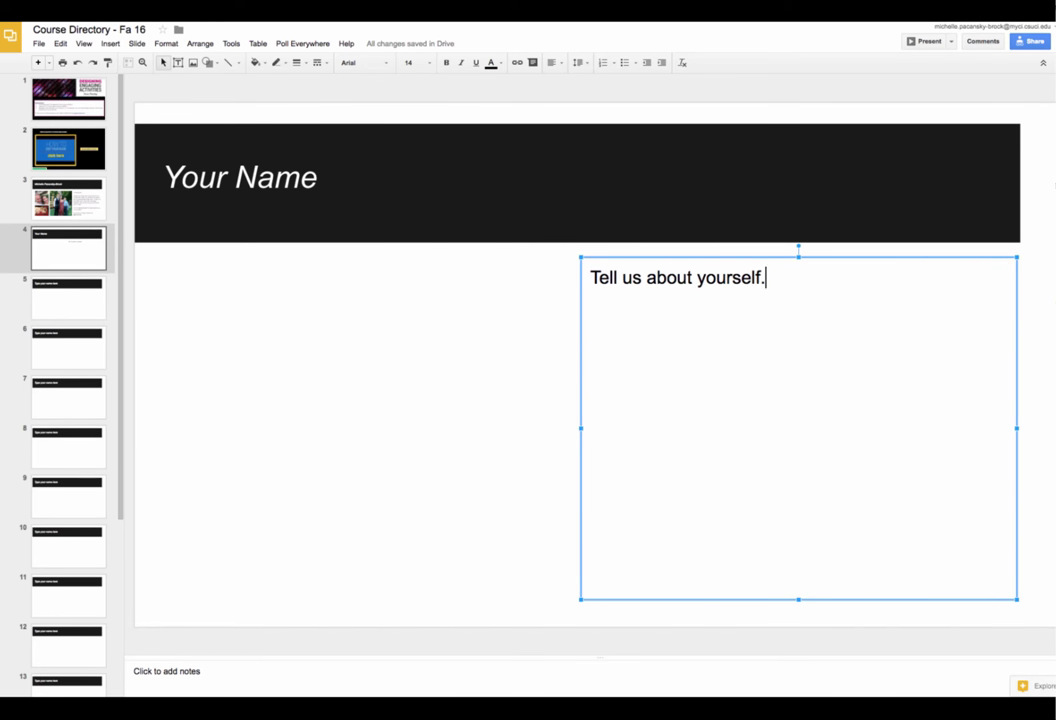
{"action": "left_click", "coordinate": [1055, 185]}
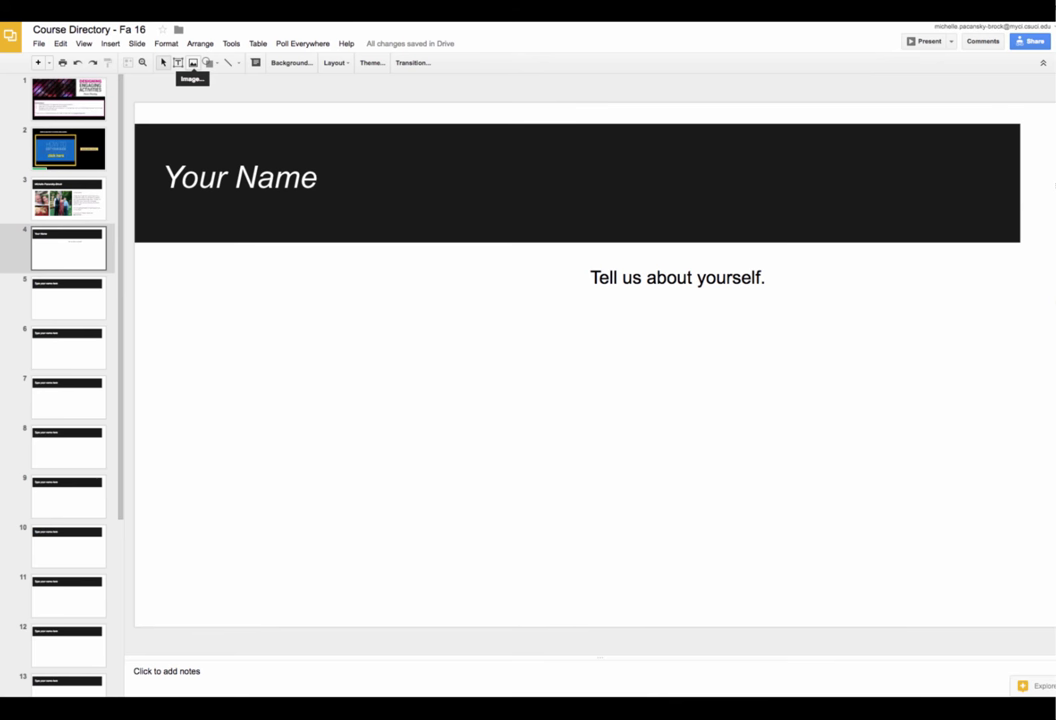
Insert the image Zeus.jpg from the Desktop into slide 4 by uploading it.
{"action": "left_click", "coordinate": [110, 44]}
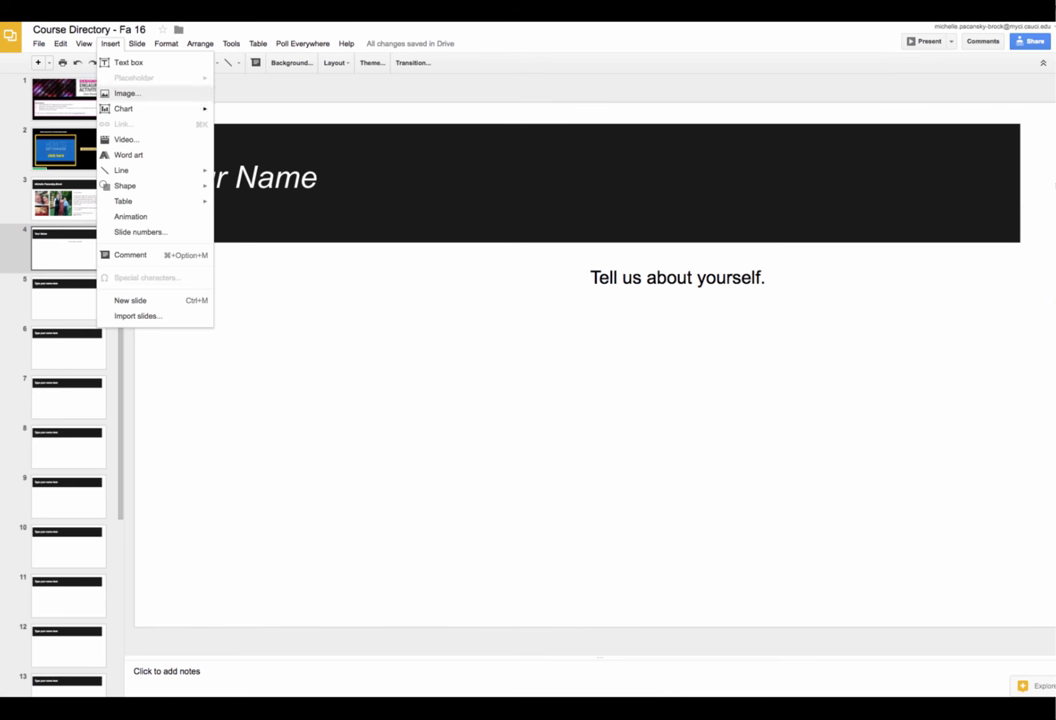
{"action": "left_click", "coordinate": [126, 93]}
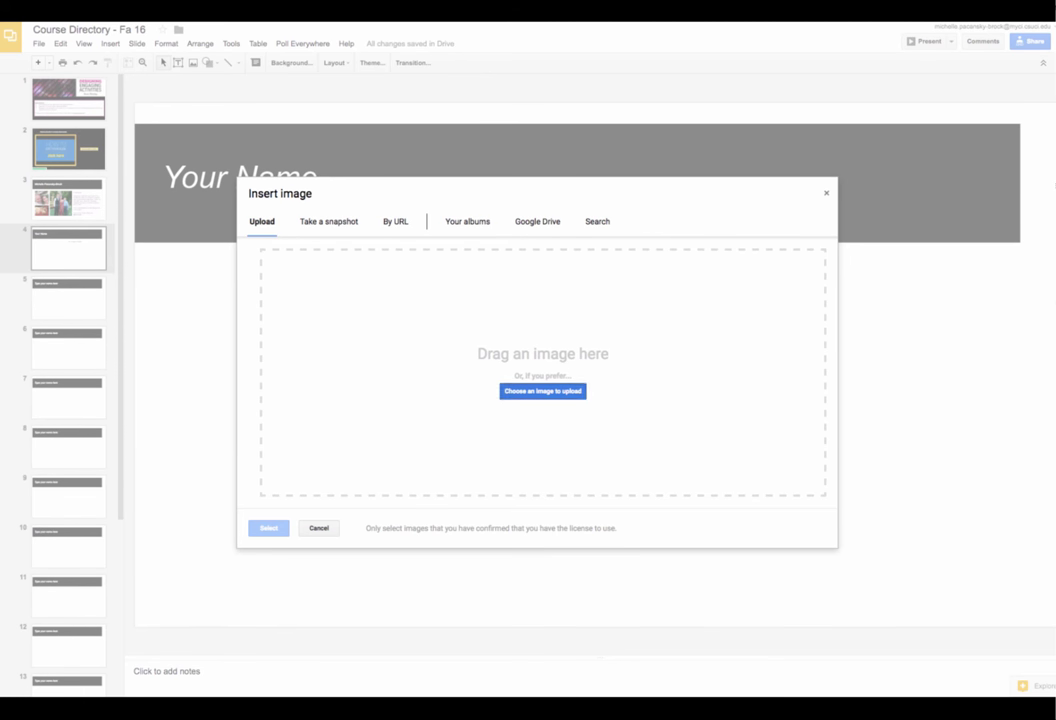
{"action": "left_click", "coordinate": [543, 391]}
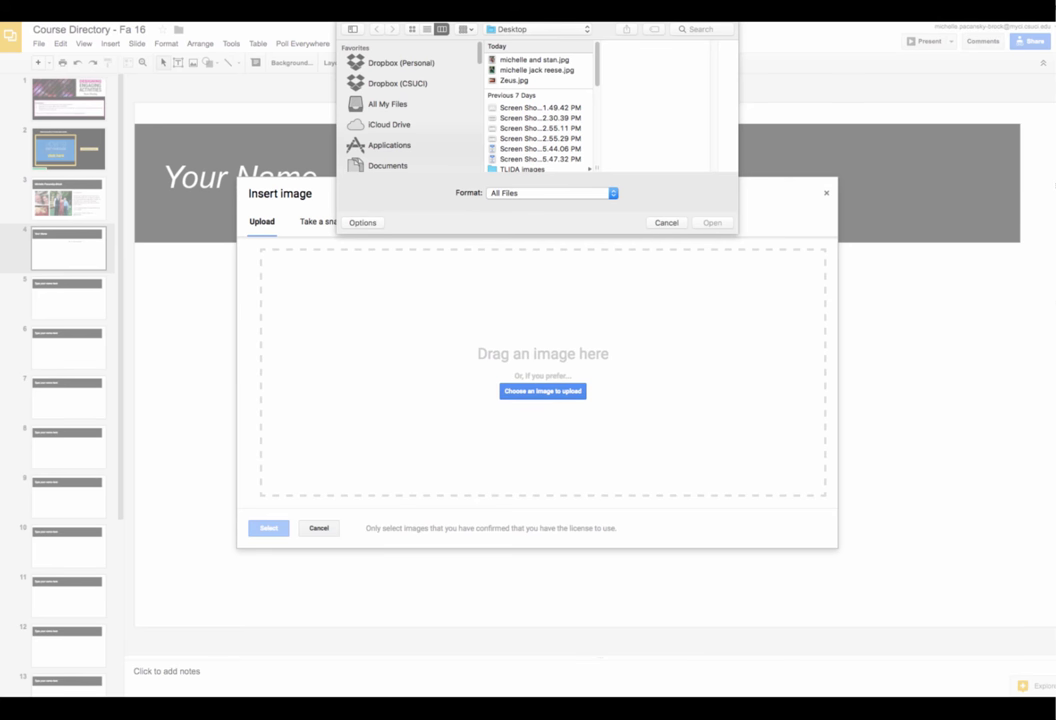
{"action": "left_click", "coordinate": [514, 80]}
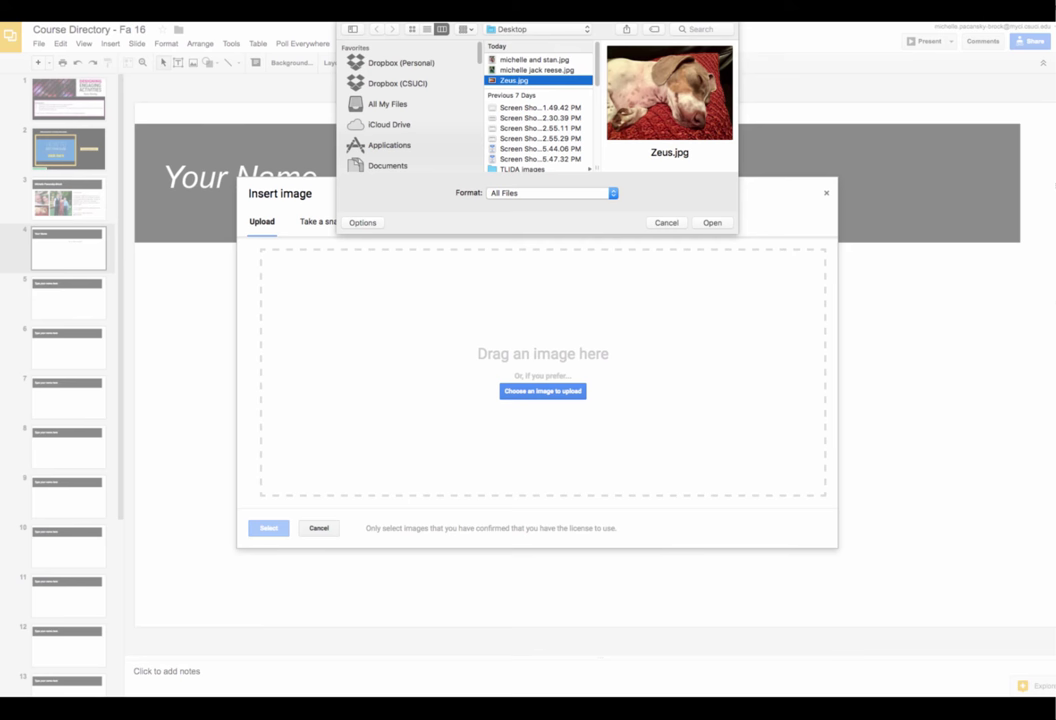
{"action": "key", "text": "Return"}
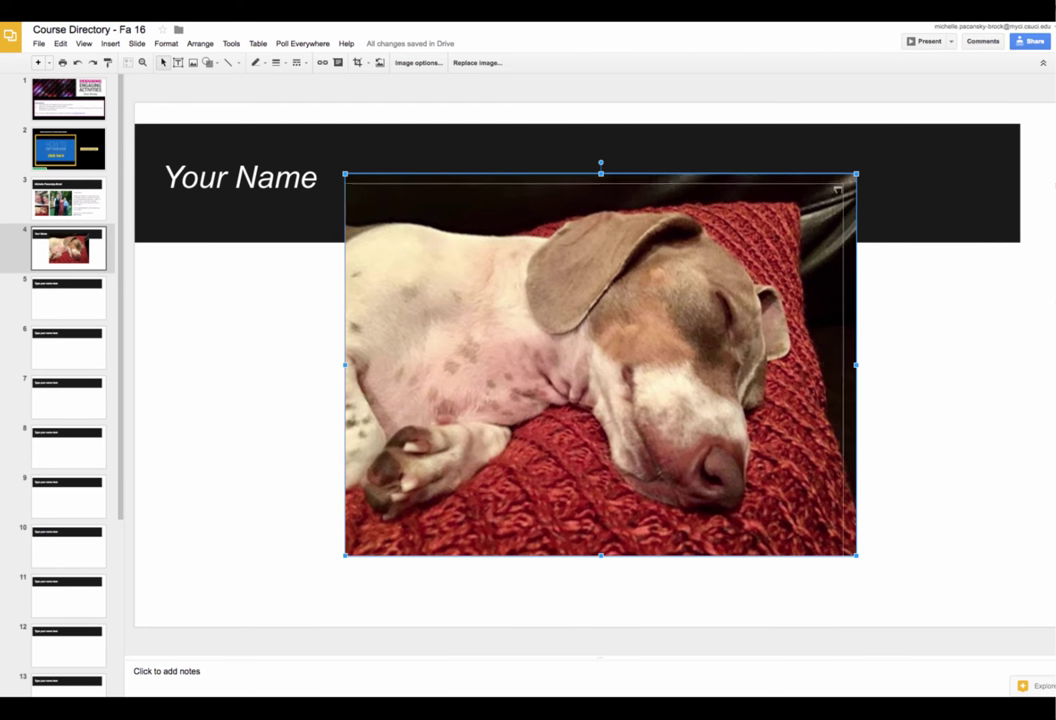
Shrink the dog picture proportionally to about half its width and place it below the banner, to the left of the text.
{"action": "left_click_drag", "start_coordinate": [736, 265], "coordinate": [707, 287]}
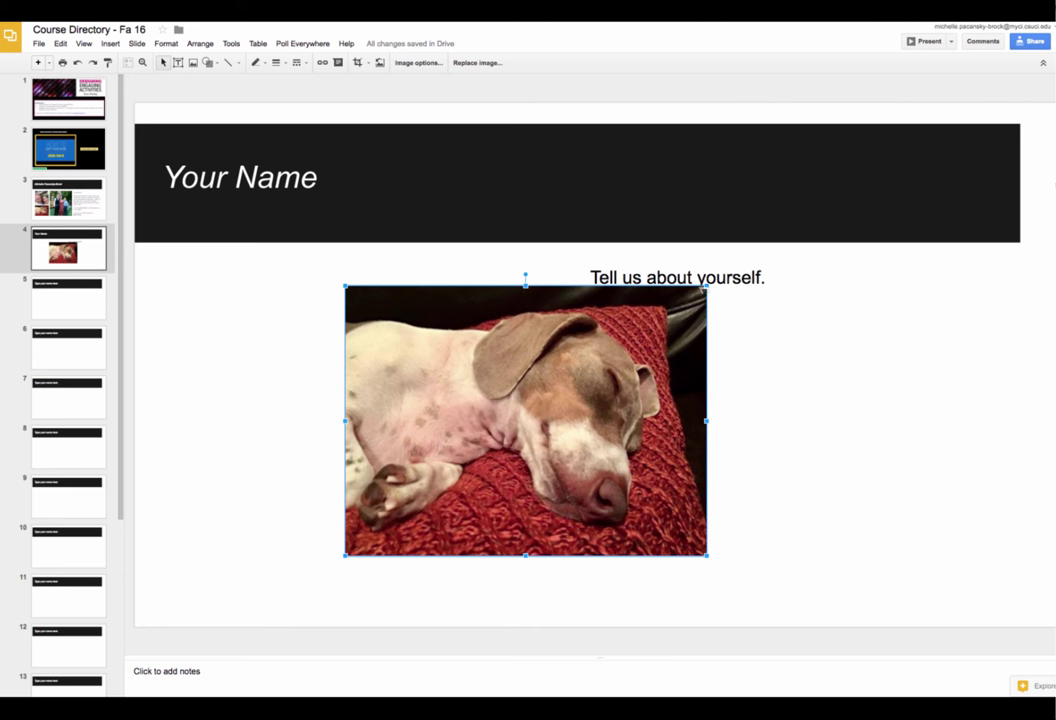
{"action": "left_click_drag", "start_coordinate": [707, 287], "coordinate": [597, 368]}
{"action": "left_click_drag", "start_coordinate": [538, 425], "coordinate": [362, 318]}
{"action": "left_click", "coordinate": [1055, 186]}
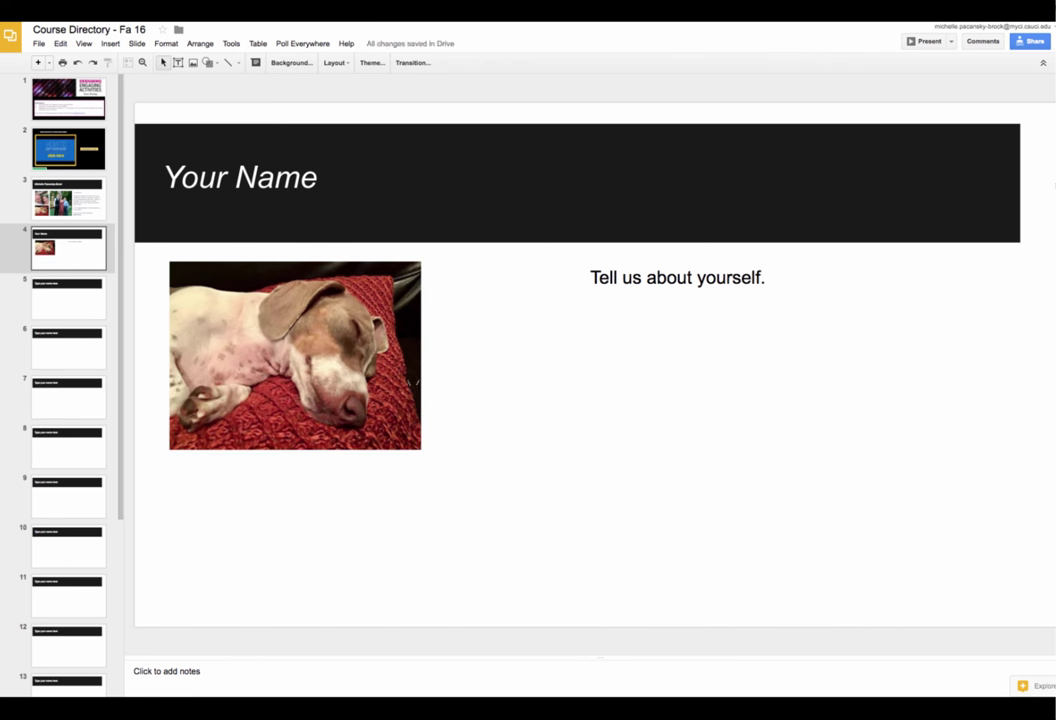
Try stretching the dog picture horizontally toward the body text, and undo the stretch.
{"action": "left_click", "coordinate": [342, 318]}
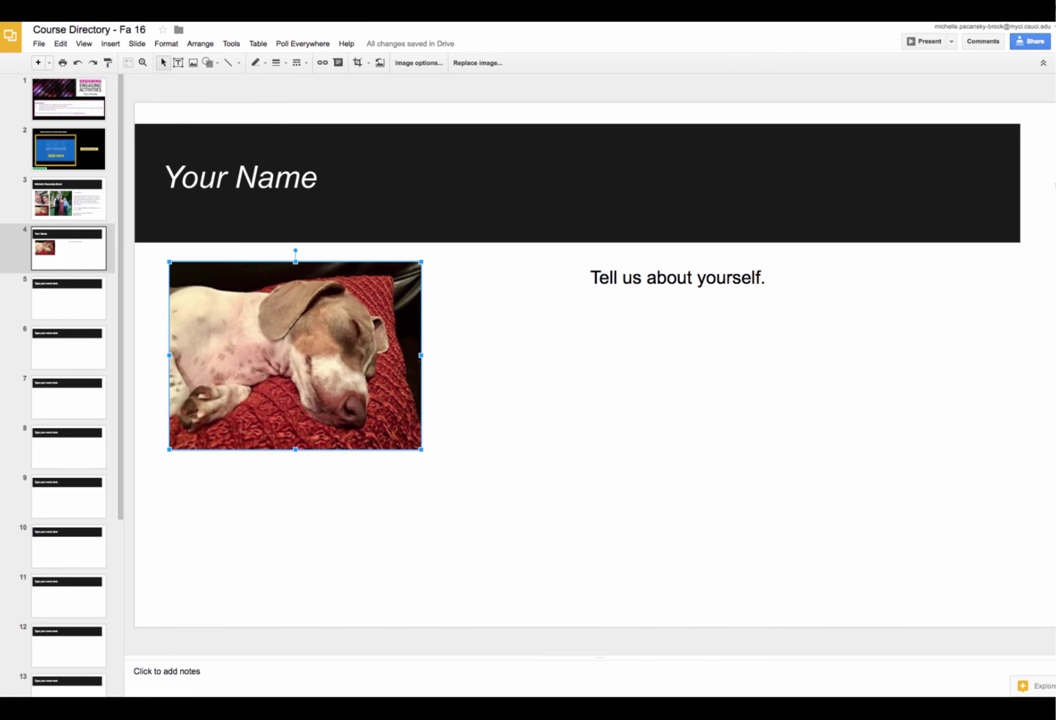
{"action": "left_click_drag", "start_coordinate": [421, 355], "coordinate": [545, 355]}
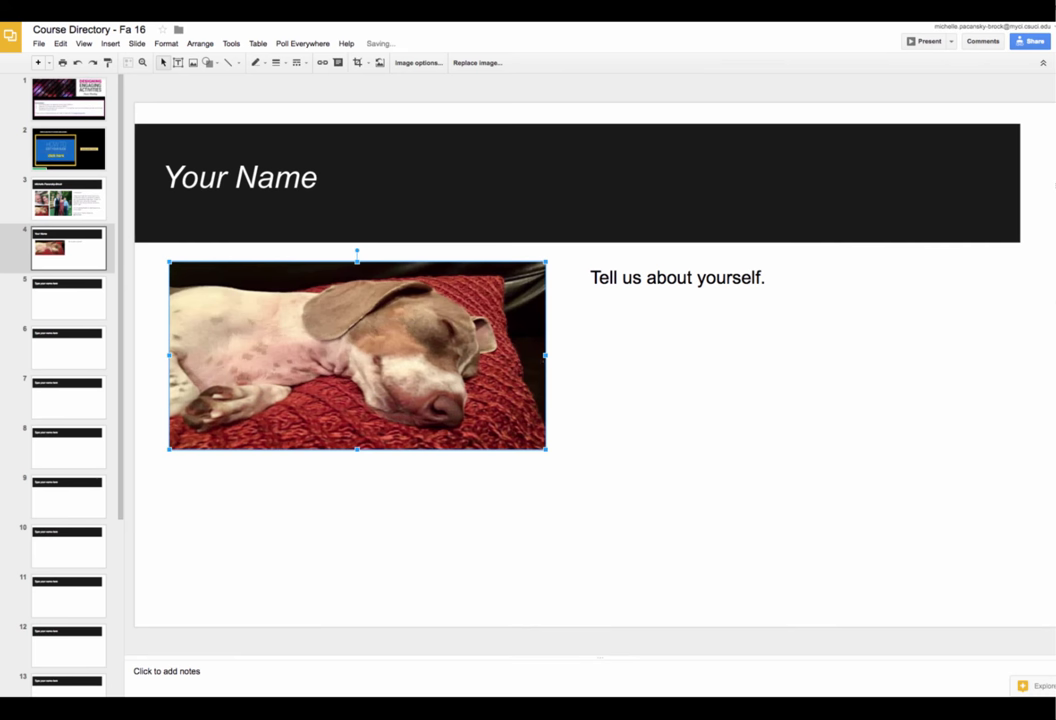
{"action": "key", "text": "ctrl+z"}
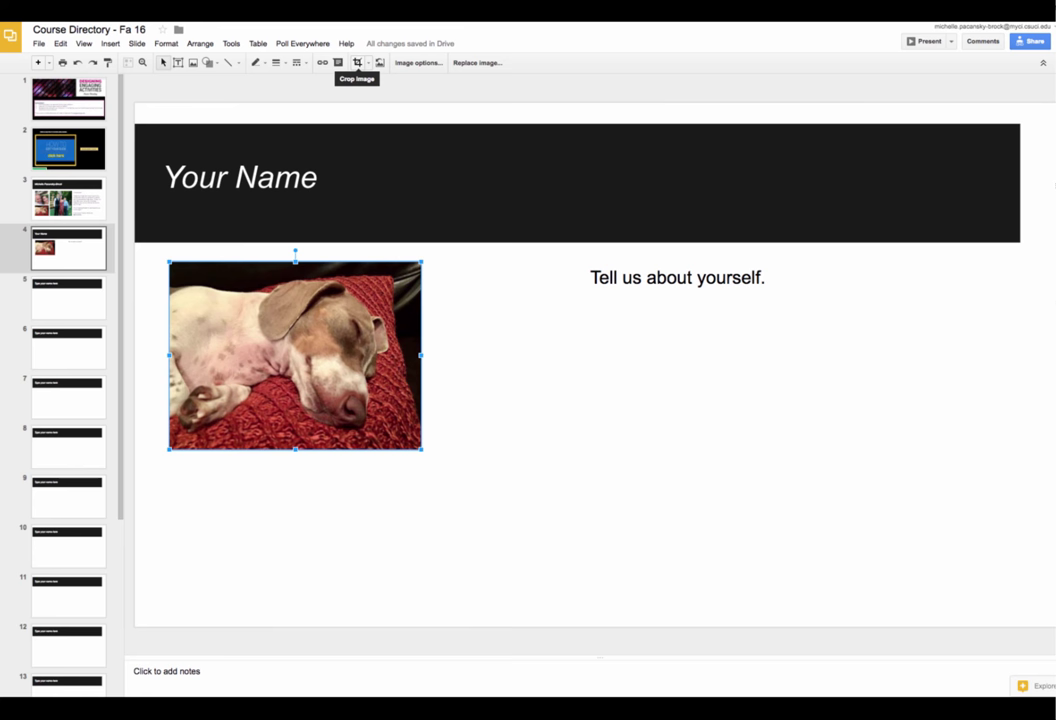
Crop narrow strips off the upper, lower and right edges of the dog picture.
{"action": "left_click", "coordinate": [357, 62]}
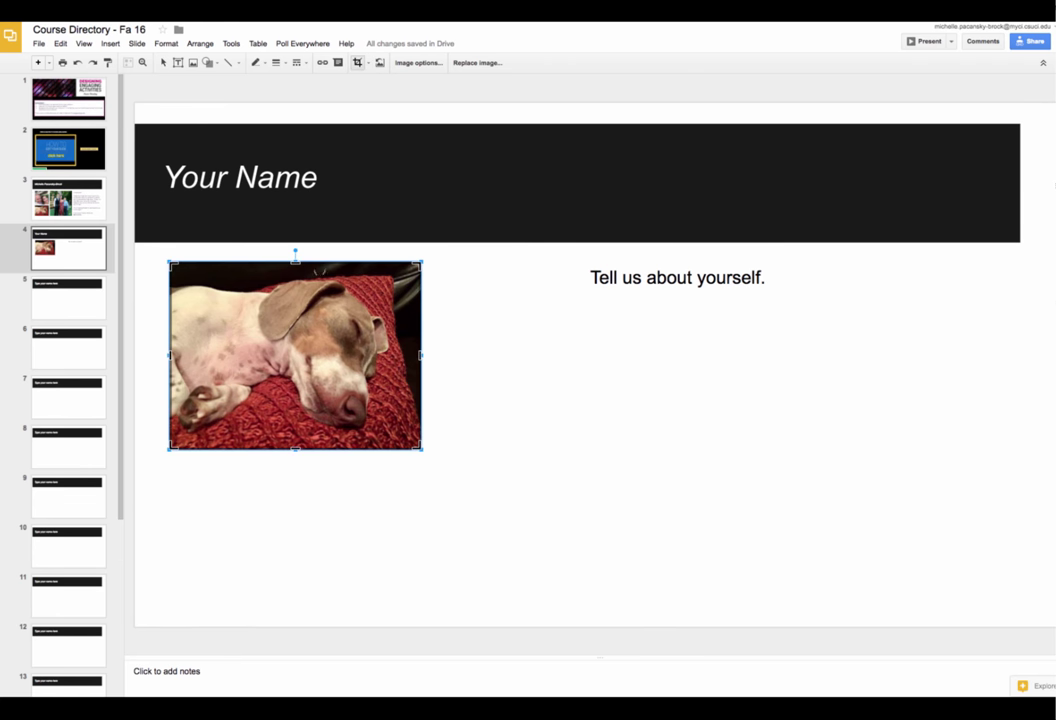
{"action": "left_click_drag", "start_coordinate": [296, 263], "coordinate": [296, 271]}
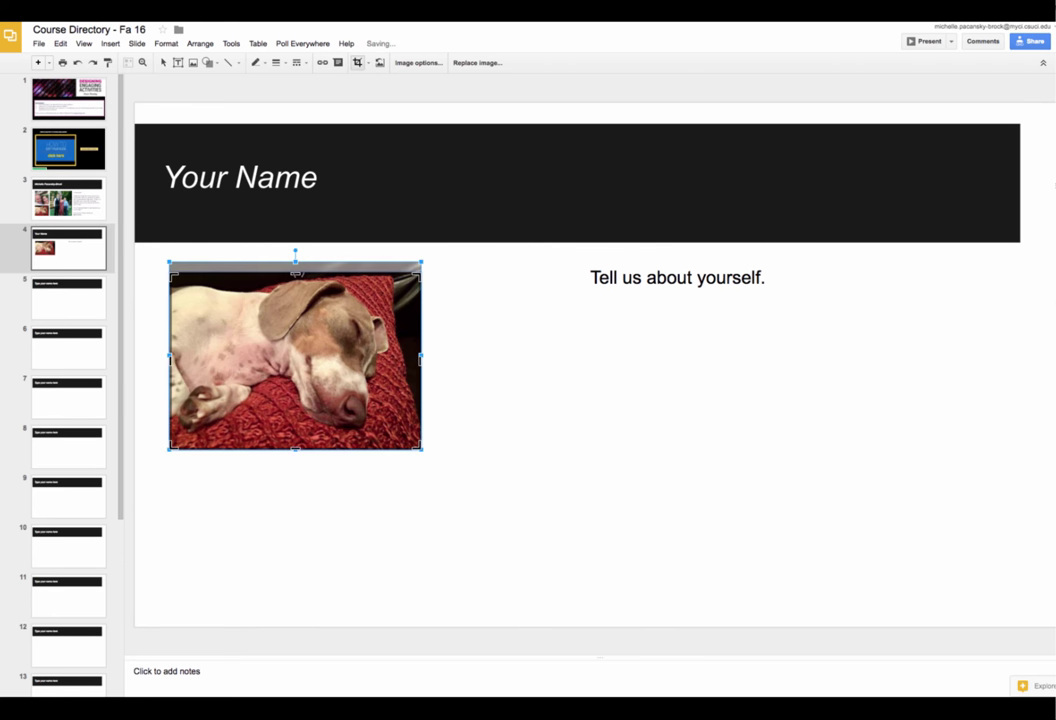
{"action": "left_click_drag", "start_coordinate": [296, 449], "coordinate": [296, 435]}
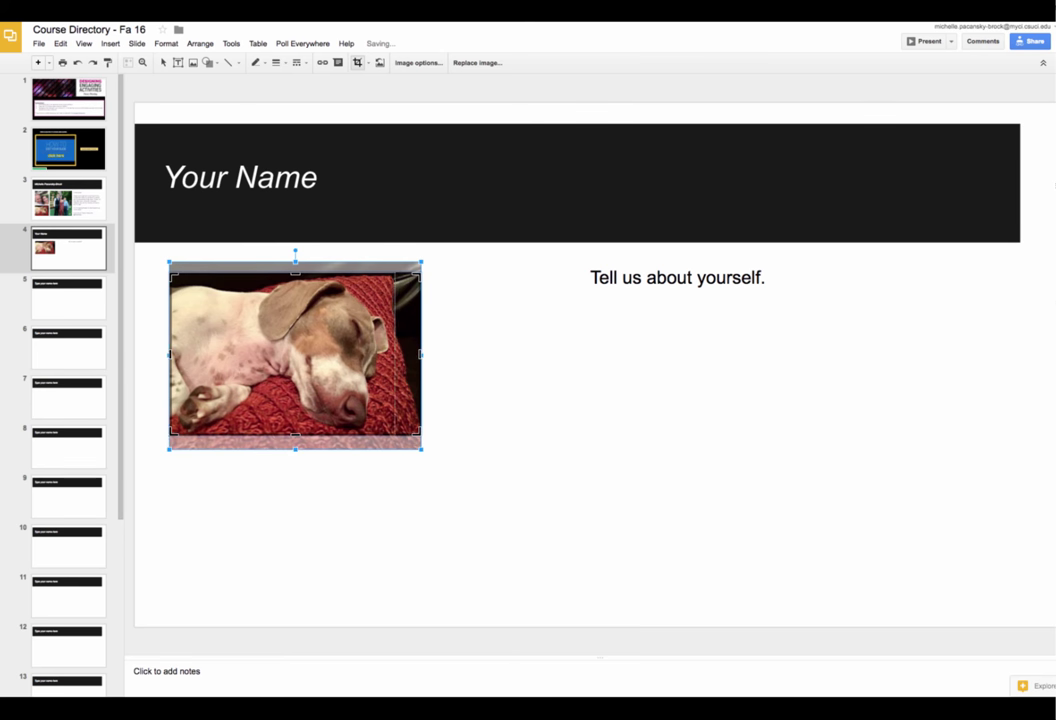
{"action": "left_click_drag", "start_coordinate": [420, 354], "coordinate": [395, 354]}
{"action": "key", "text": "Return"}
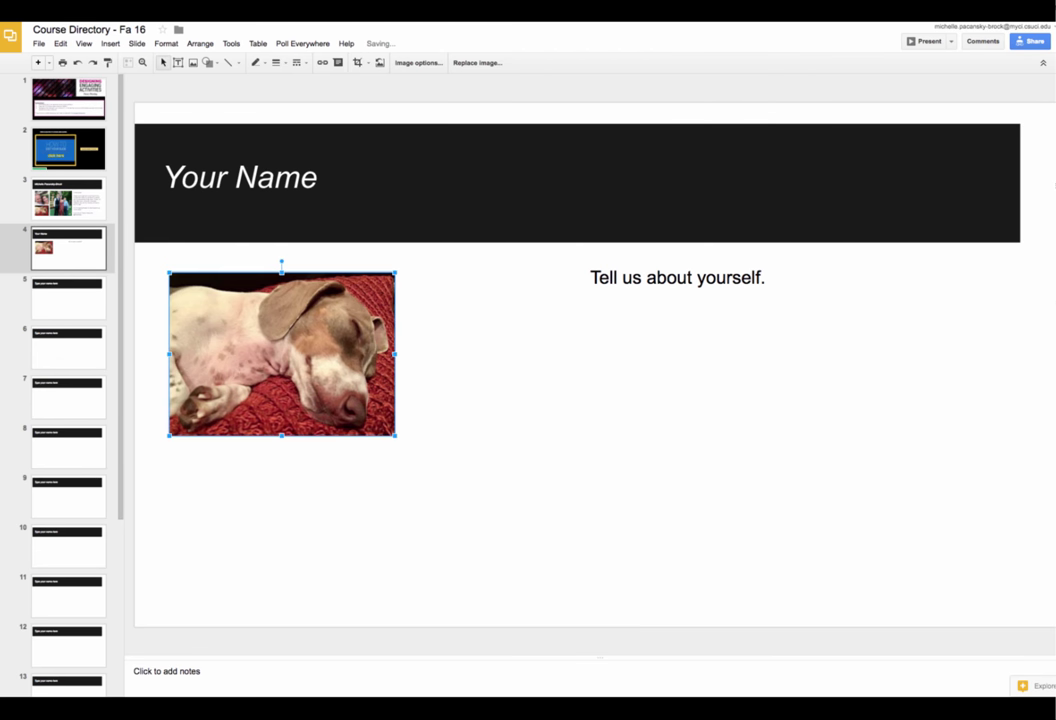